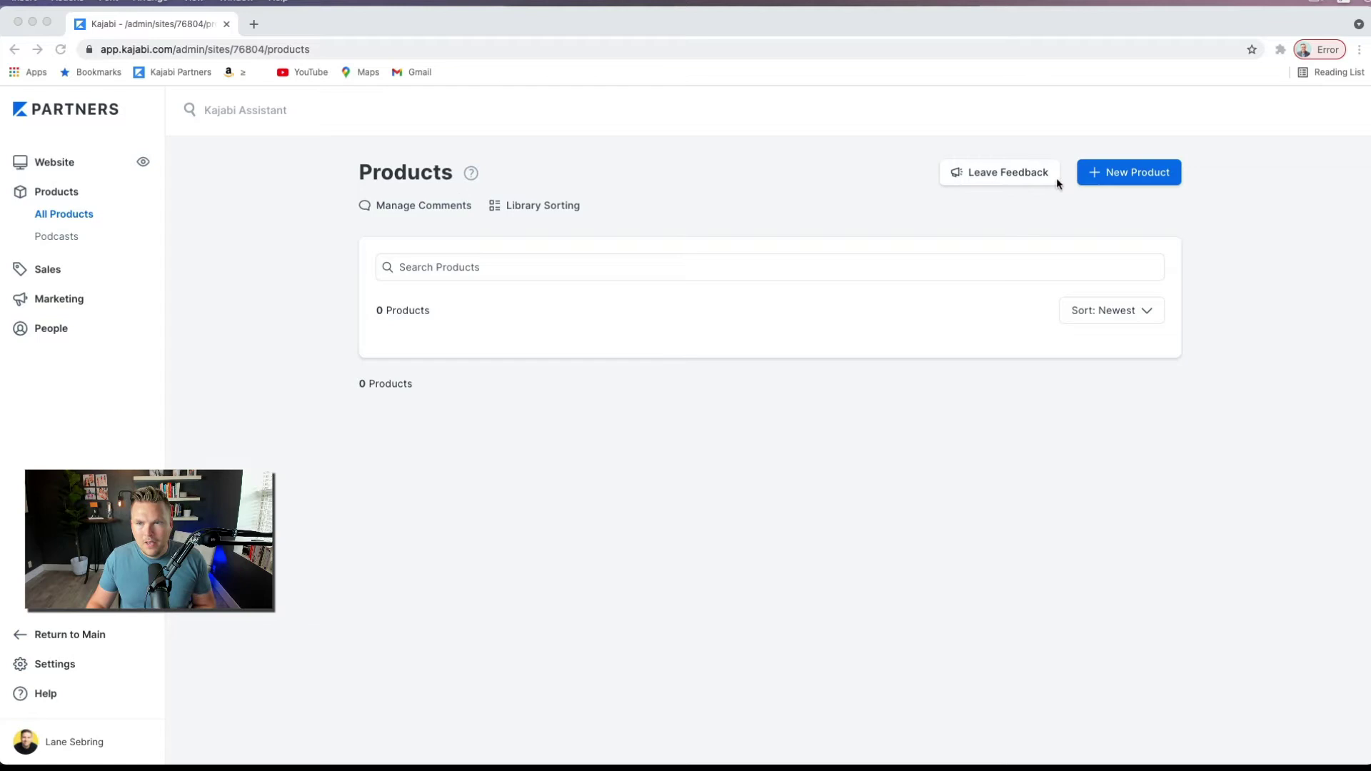
Start a new Kajabi product and pick the Membership blueprint.
click(1117, 202)
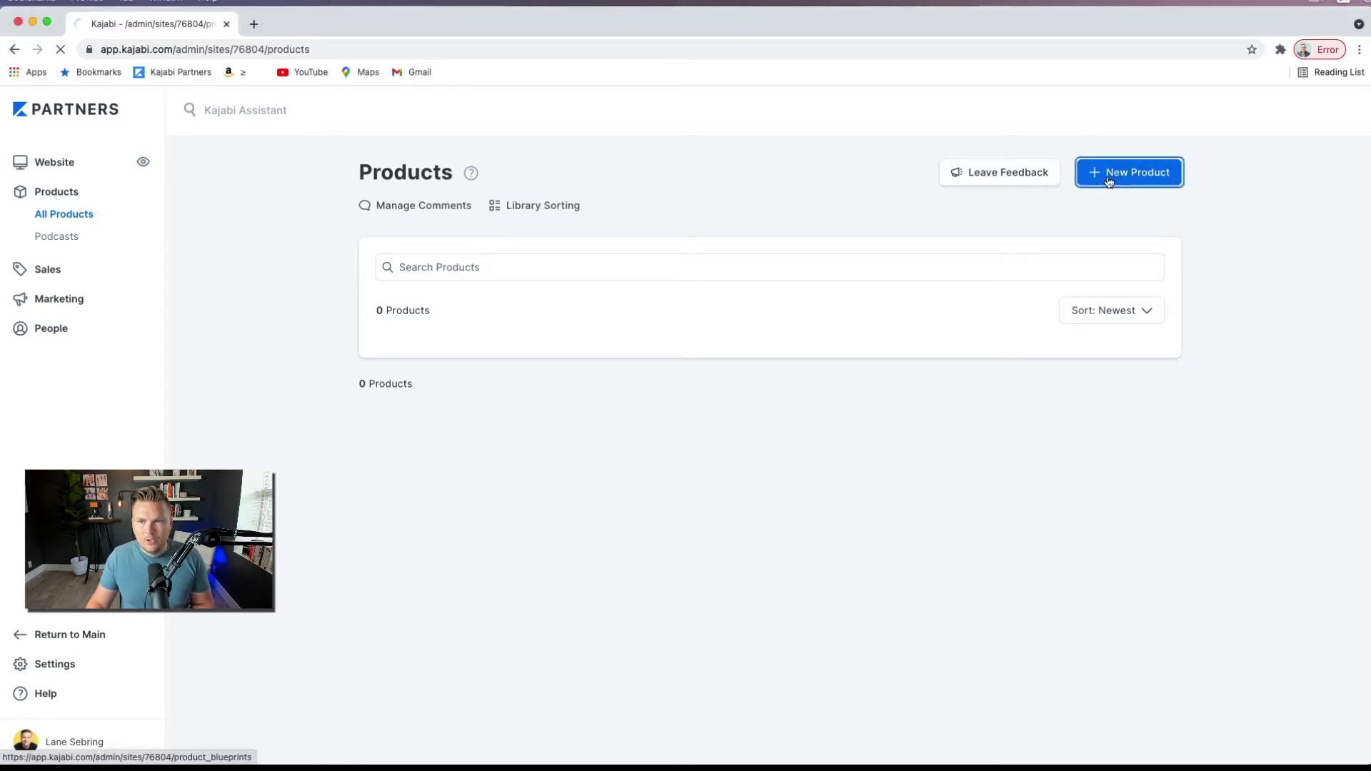
click(1109, 175)
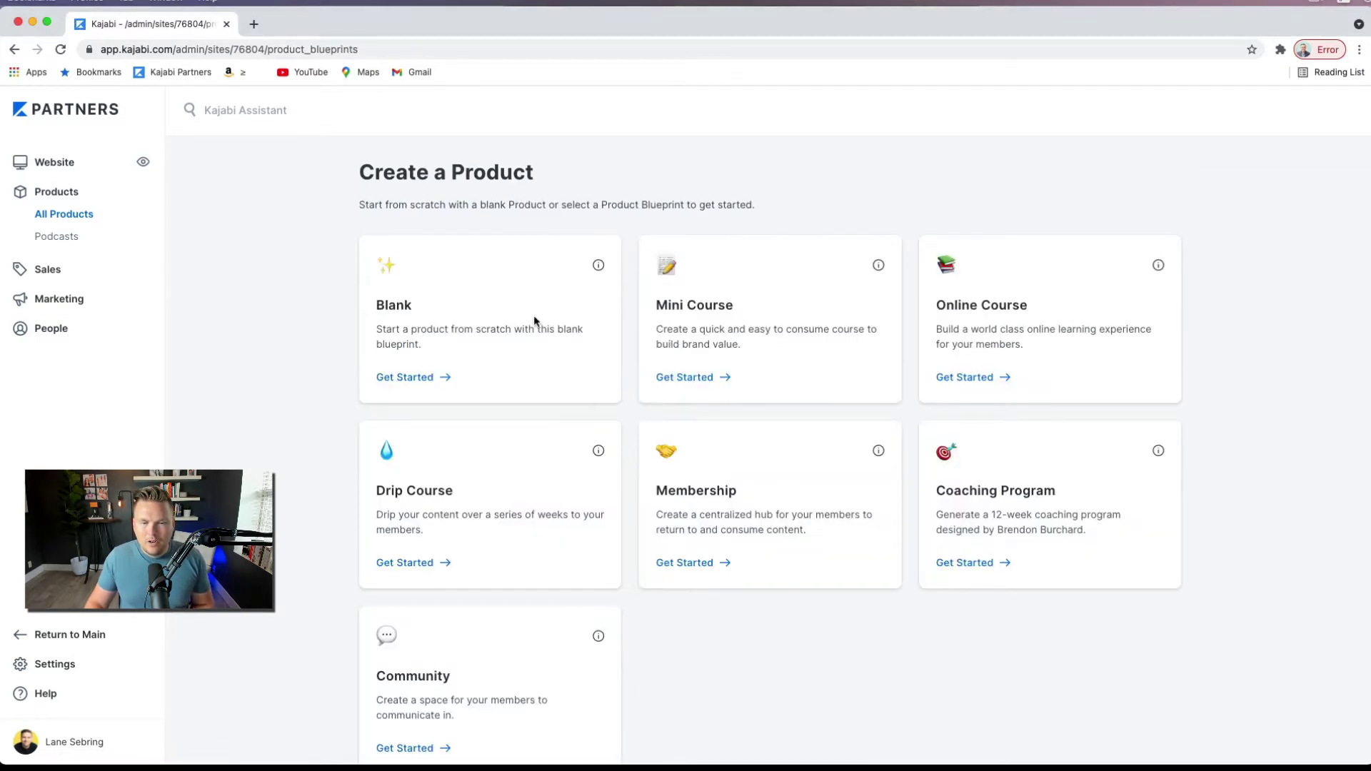
scroll(390, 485, down, 2)
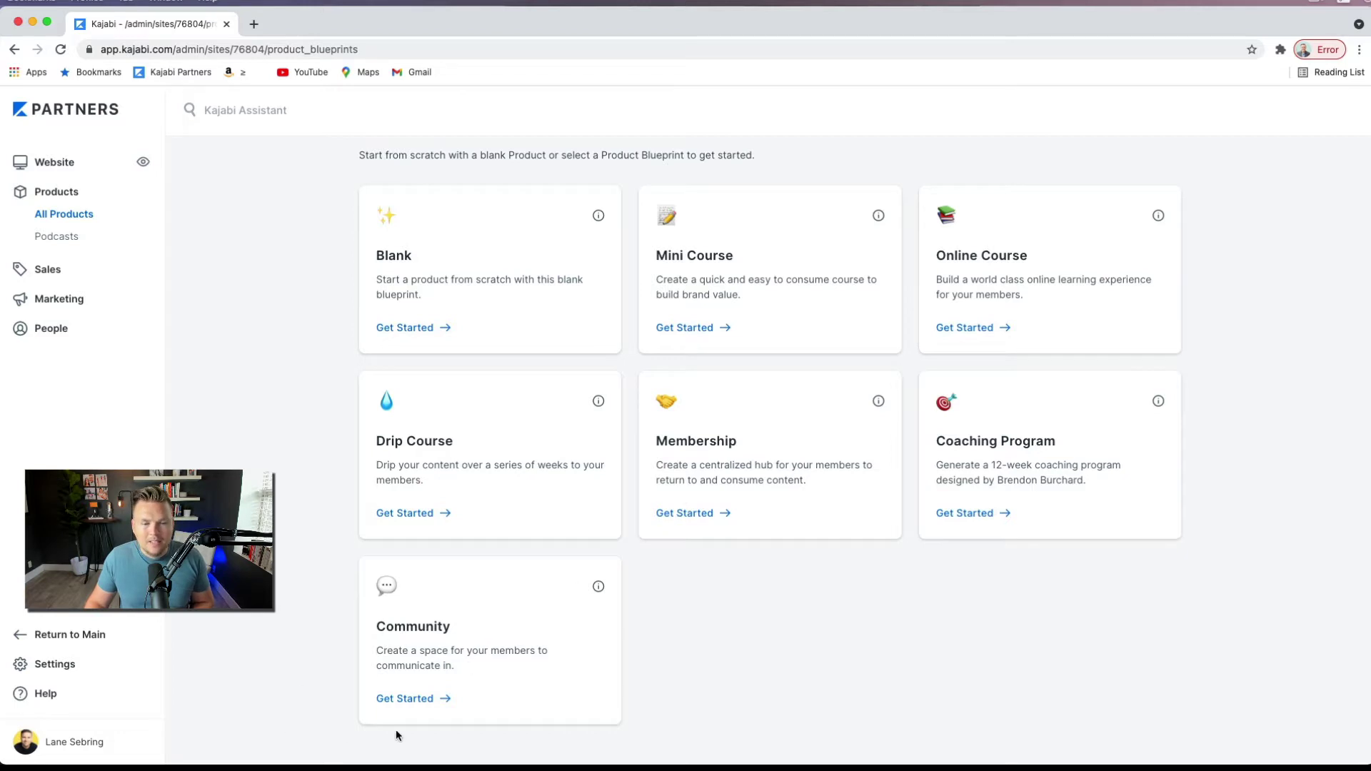
click(682, 512)
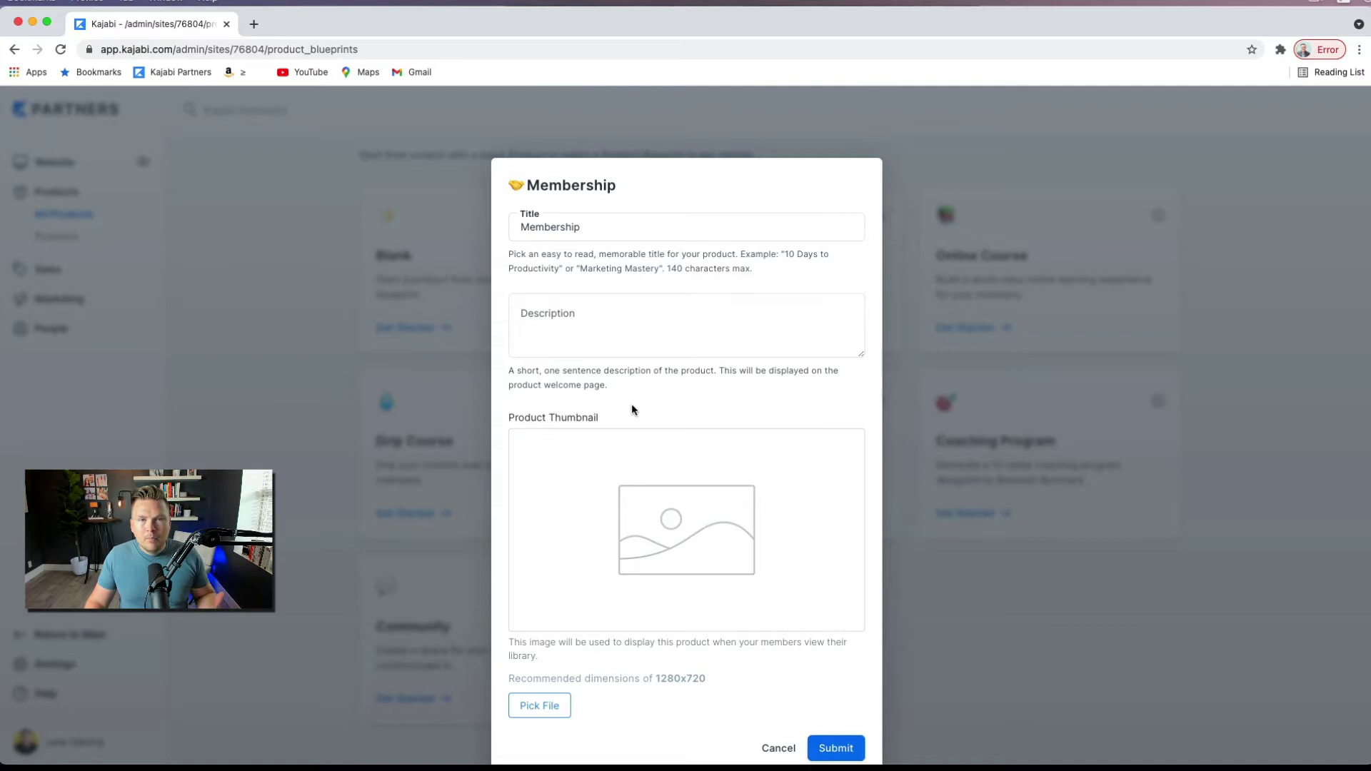
Title the membership product 'Membership site for demo' and submit it.
click(583, 346)
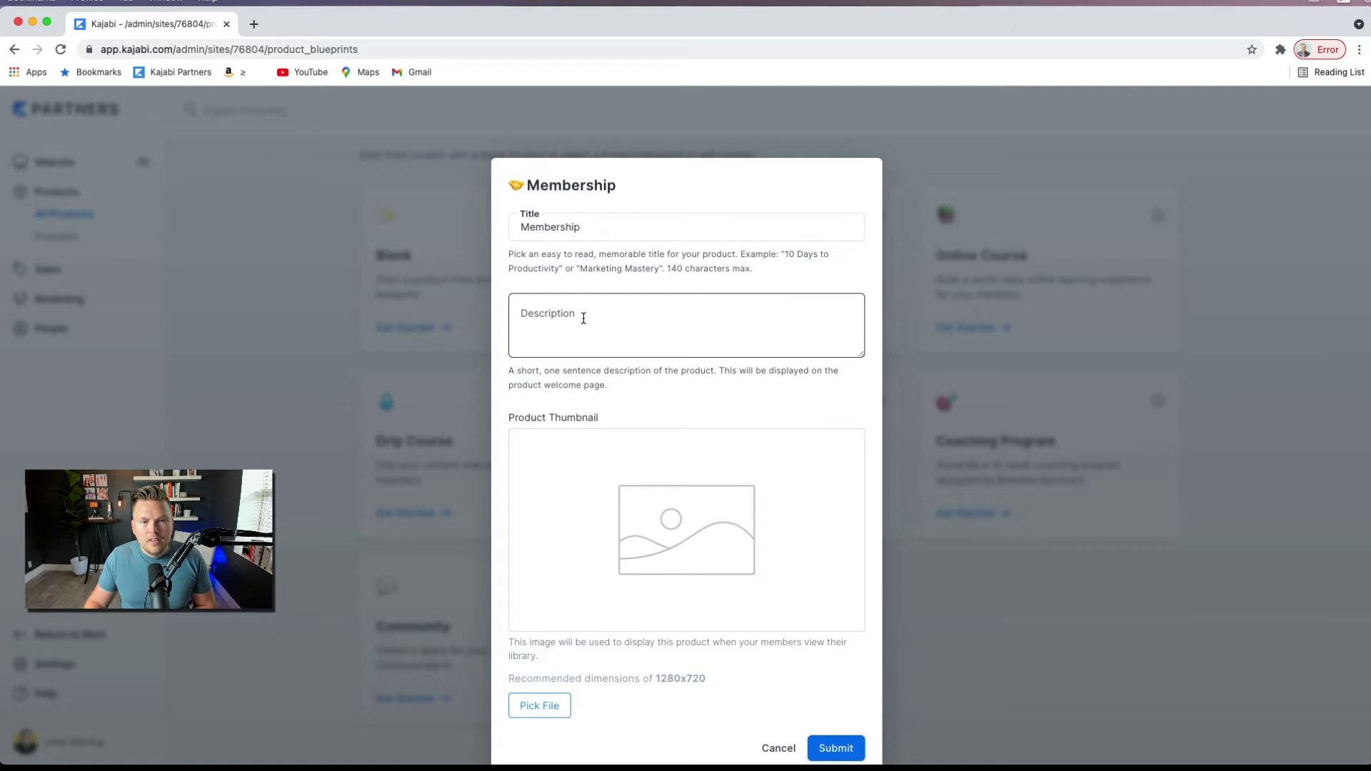
click(597, 230)
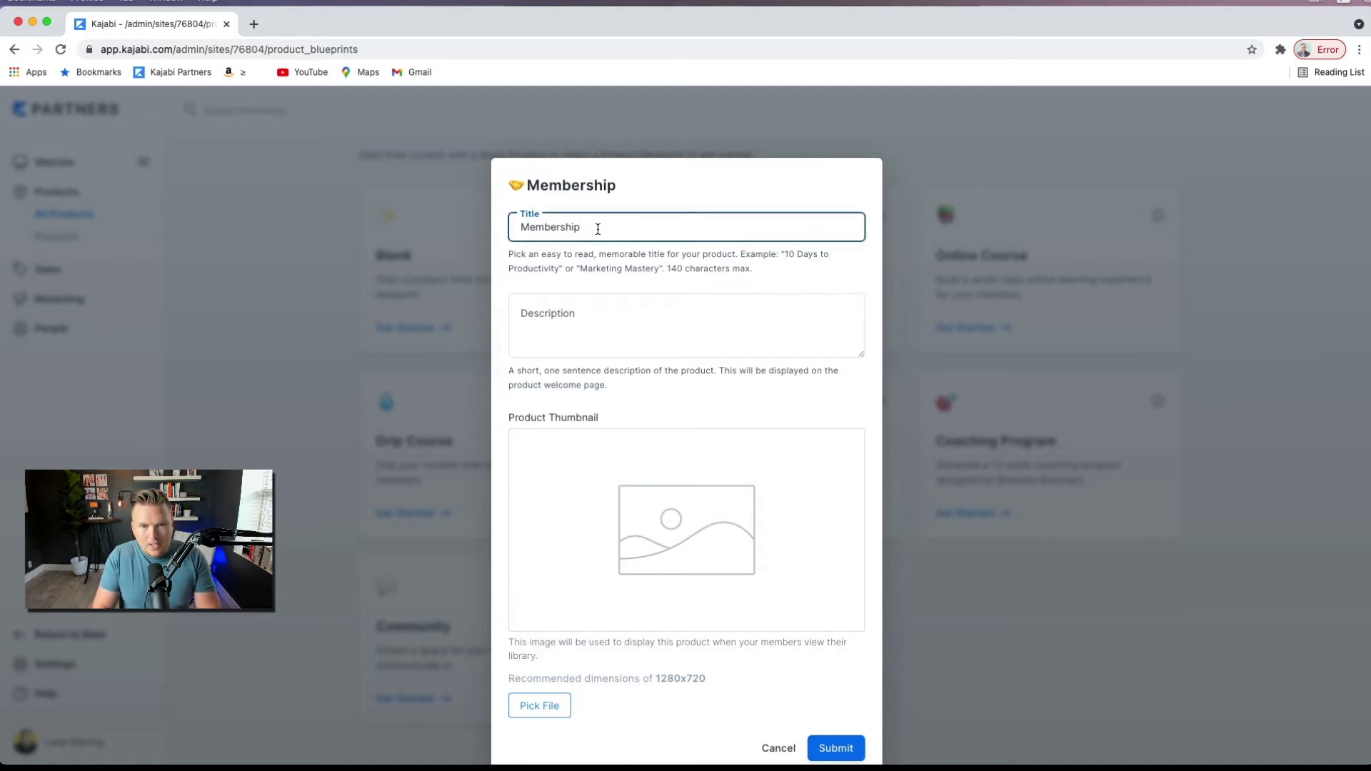
text(and)
key(BackSpace)
key(BackSpace)
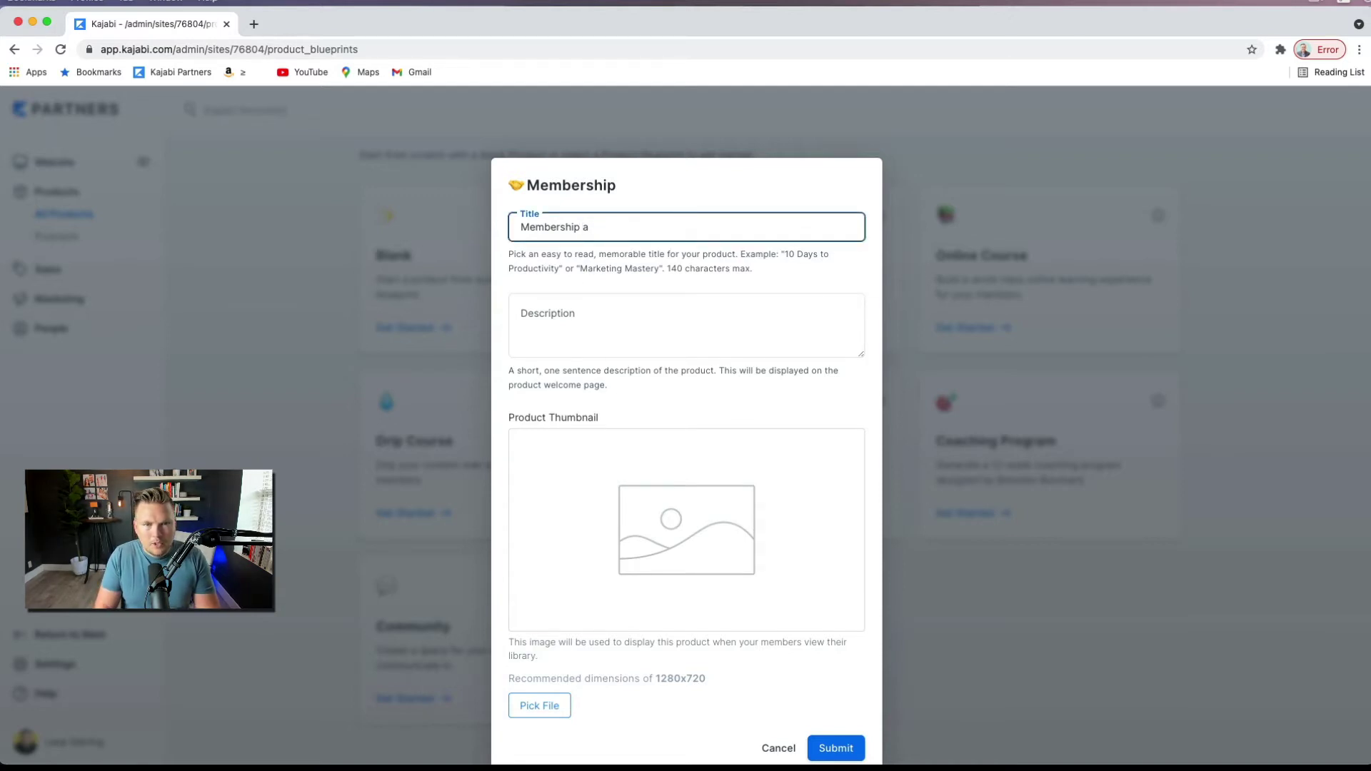
key(BackSpace)
text(site for demo)
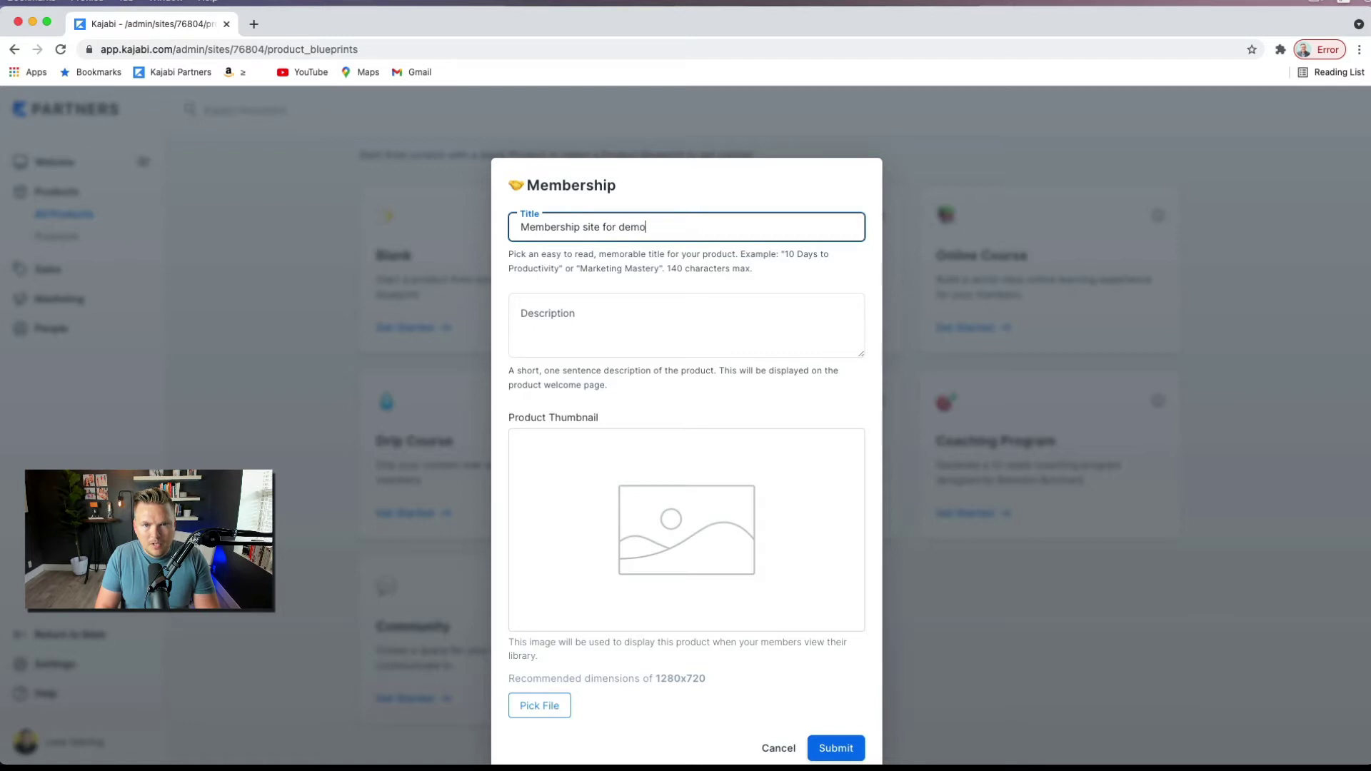
click(824, 748)
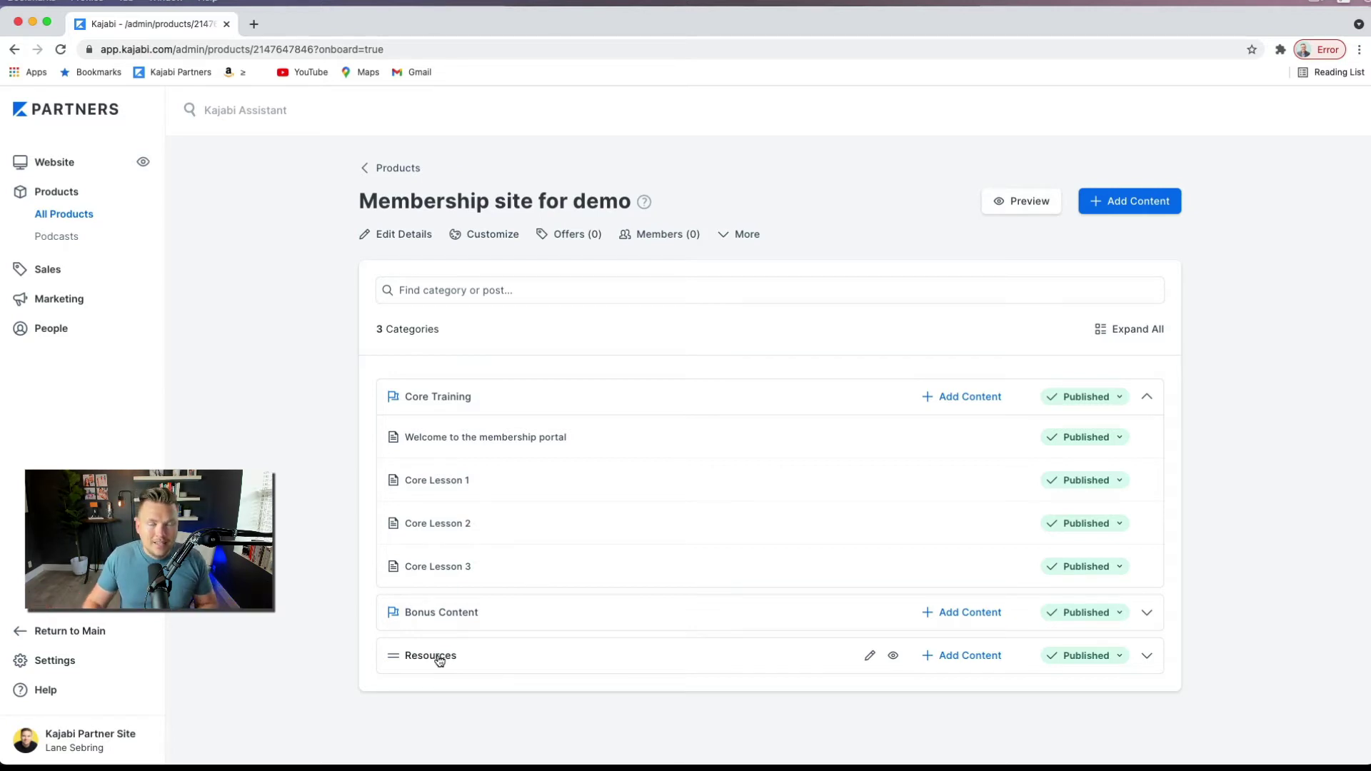
From Products, create a Community-blueprint product titled 'Community site for demo'.
click(393, 168)
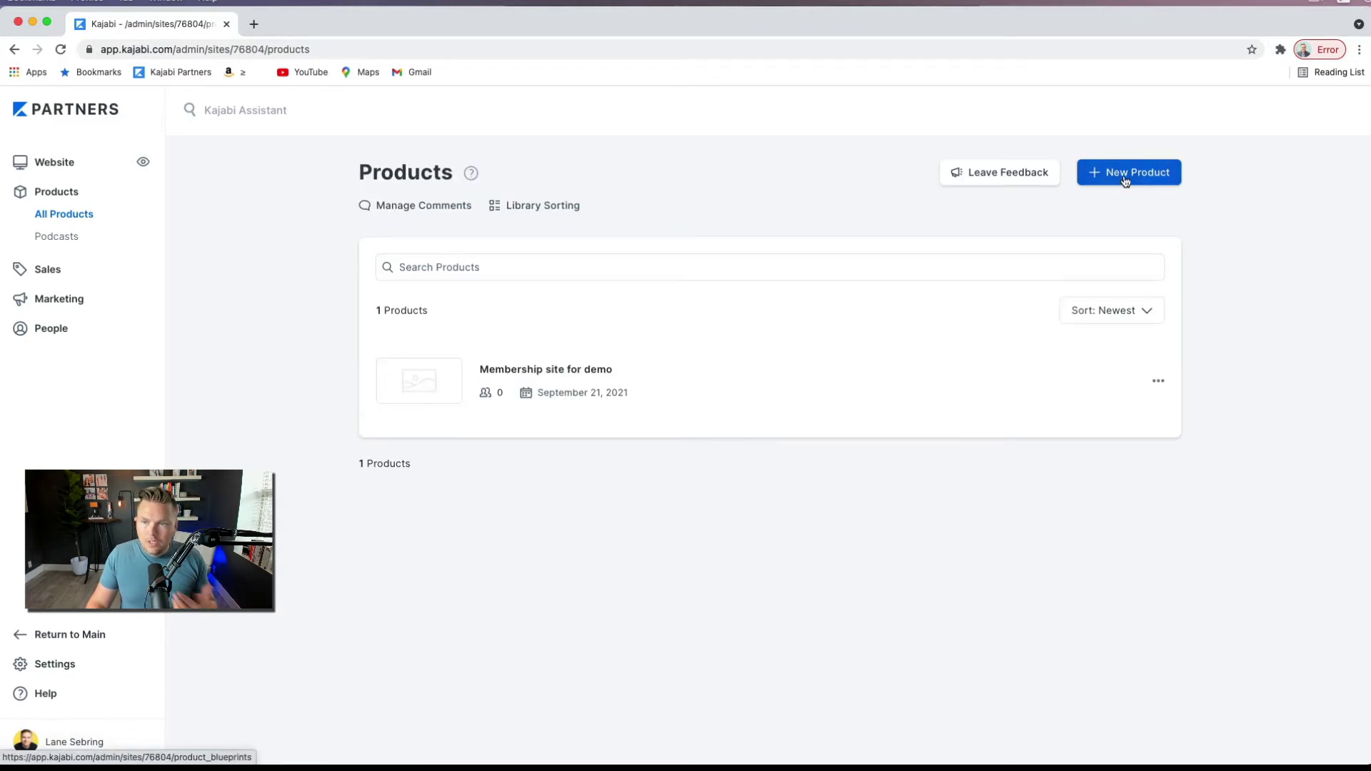
click(1125, 179)
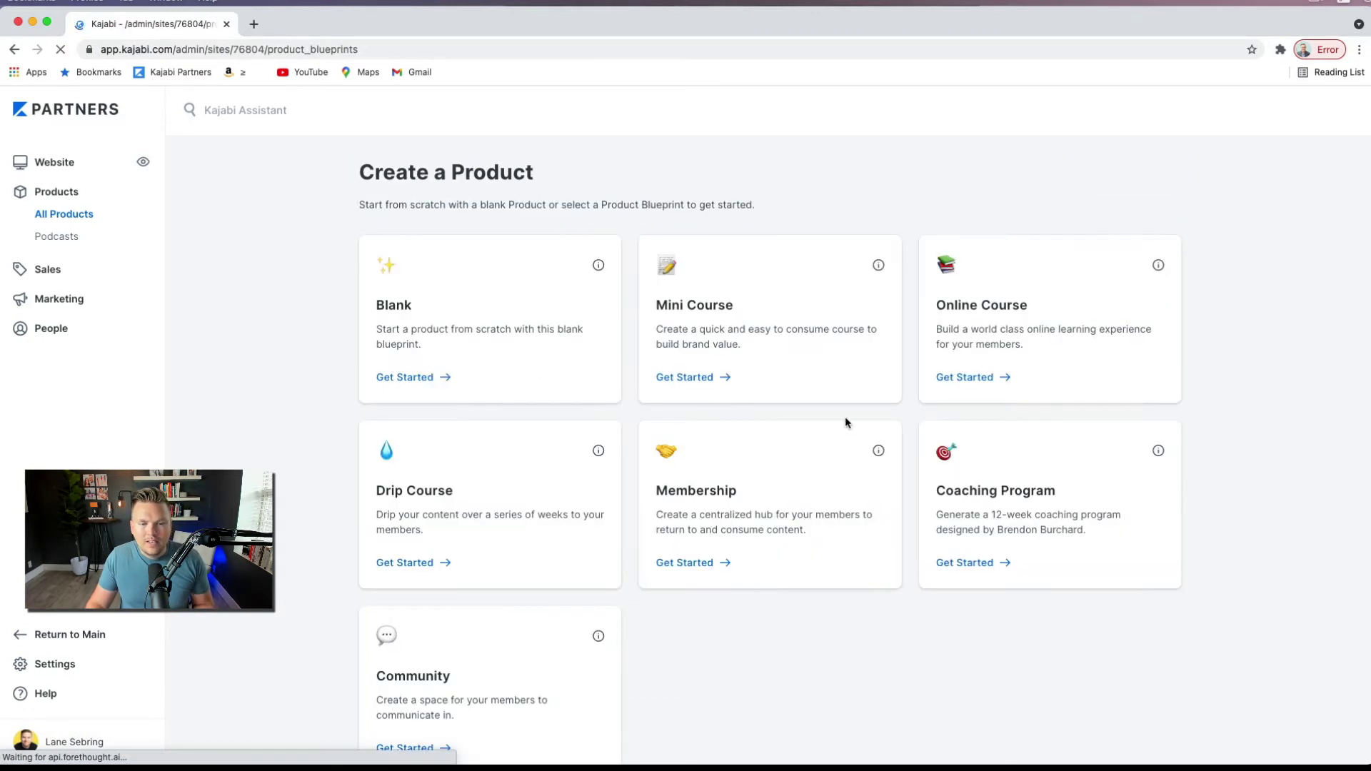
scroll(444, 657, down, 2)
click(409, 699)
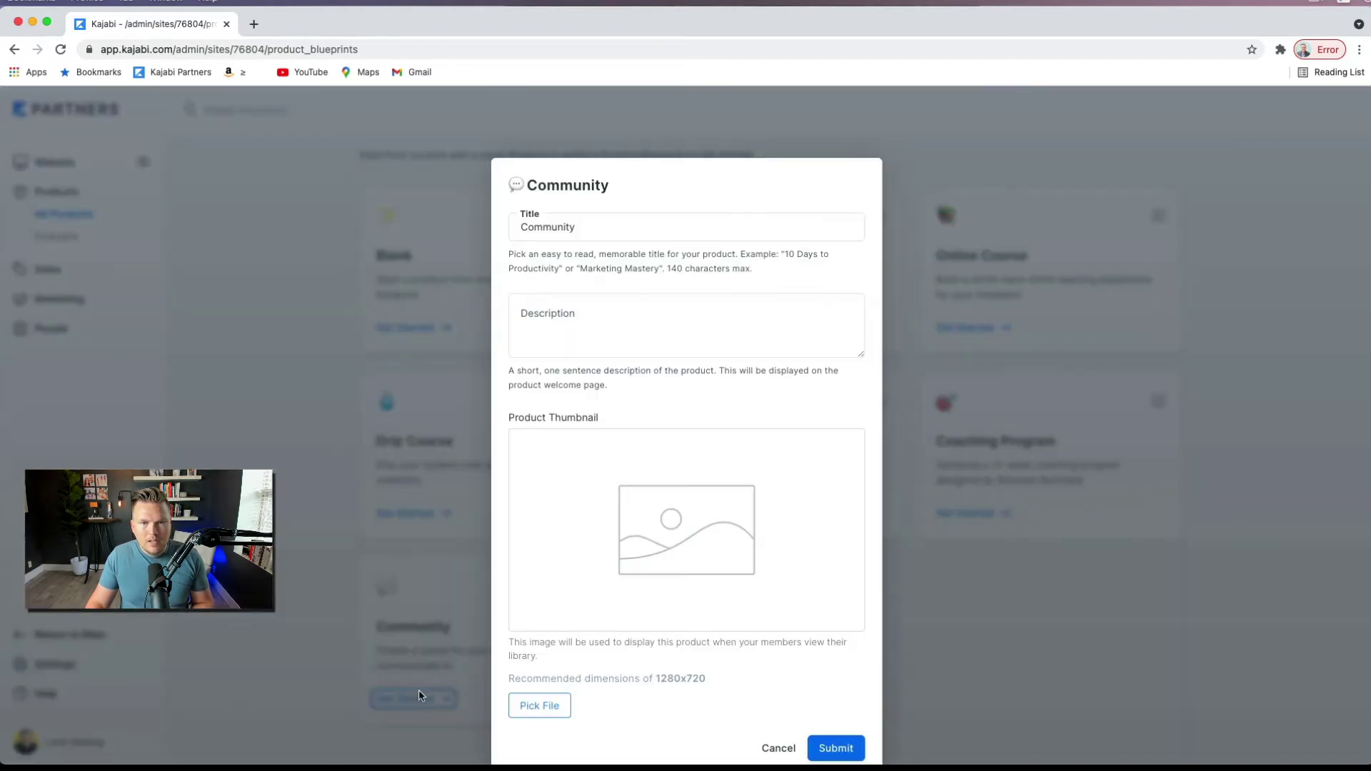
click(600, 226)
text(si)
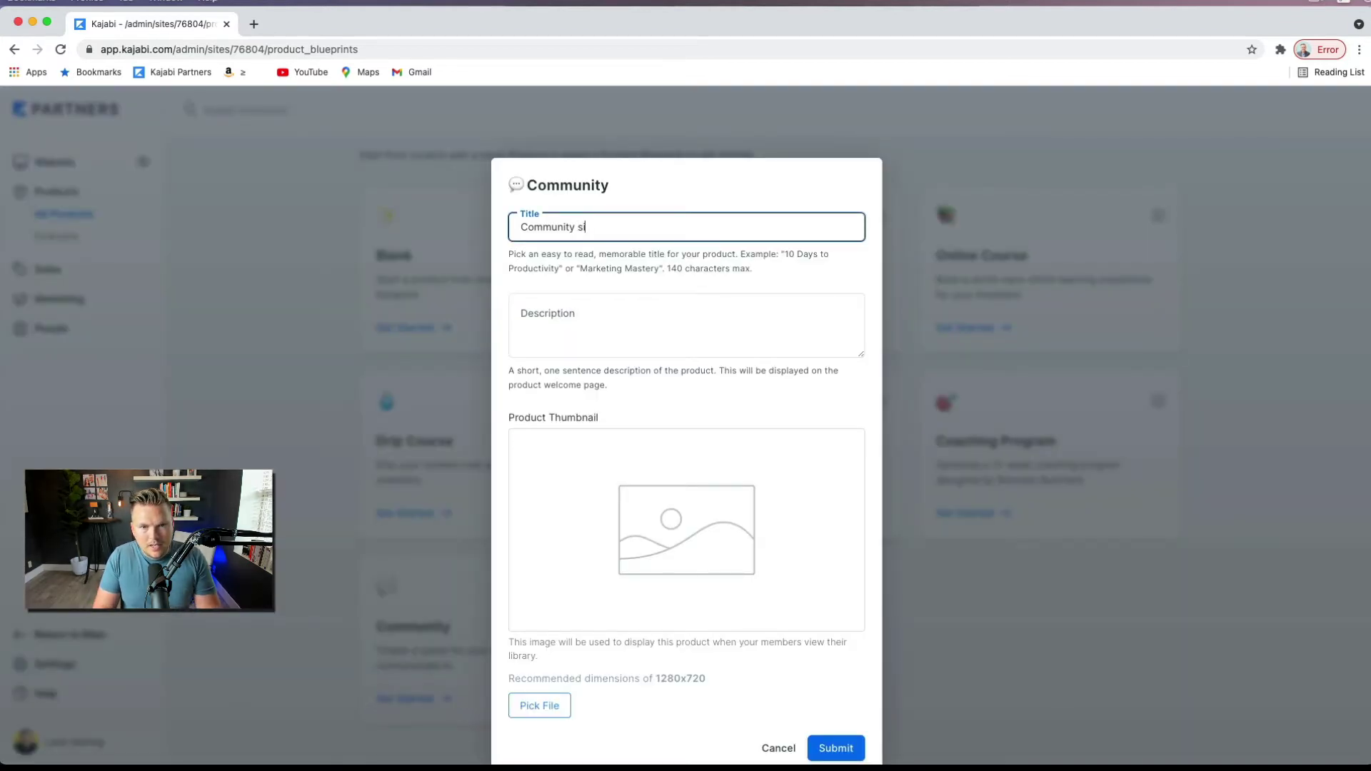
text(te for demo)
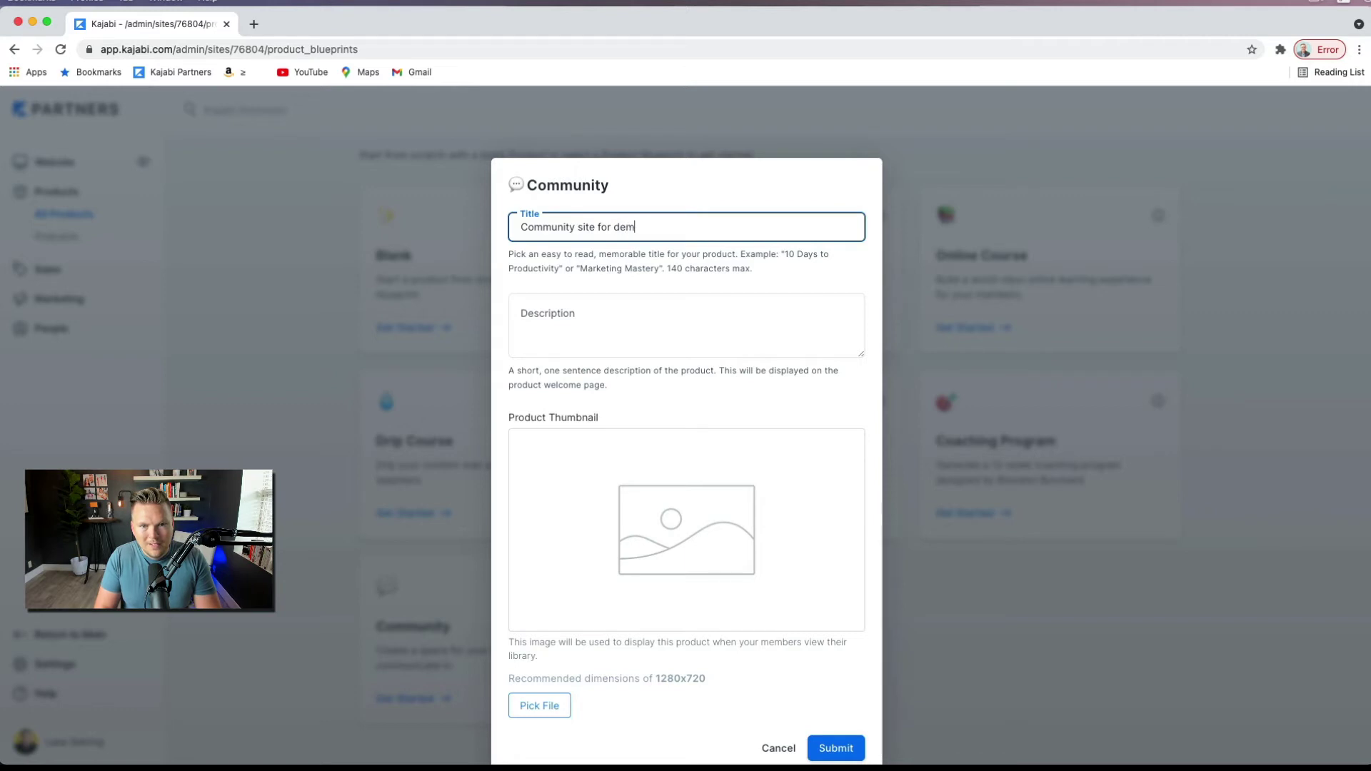
click(834, 746)
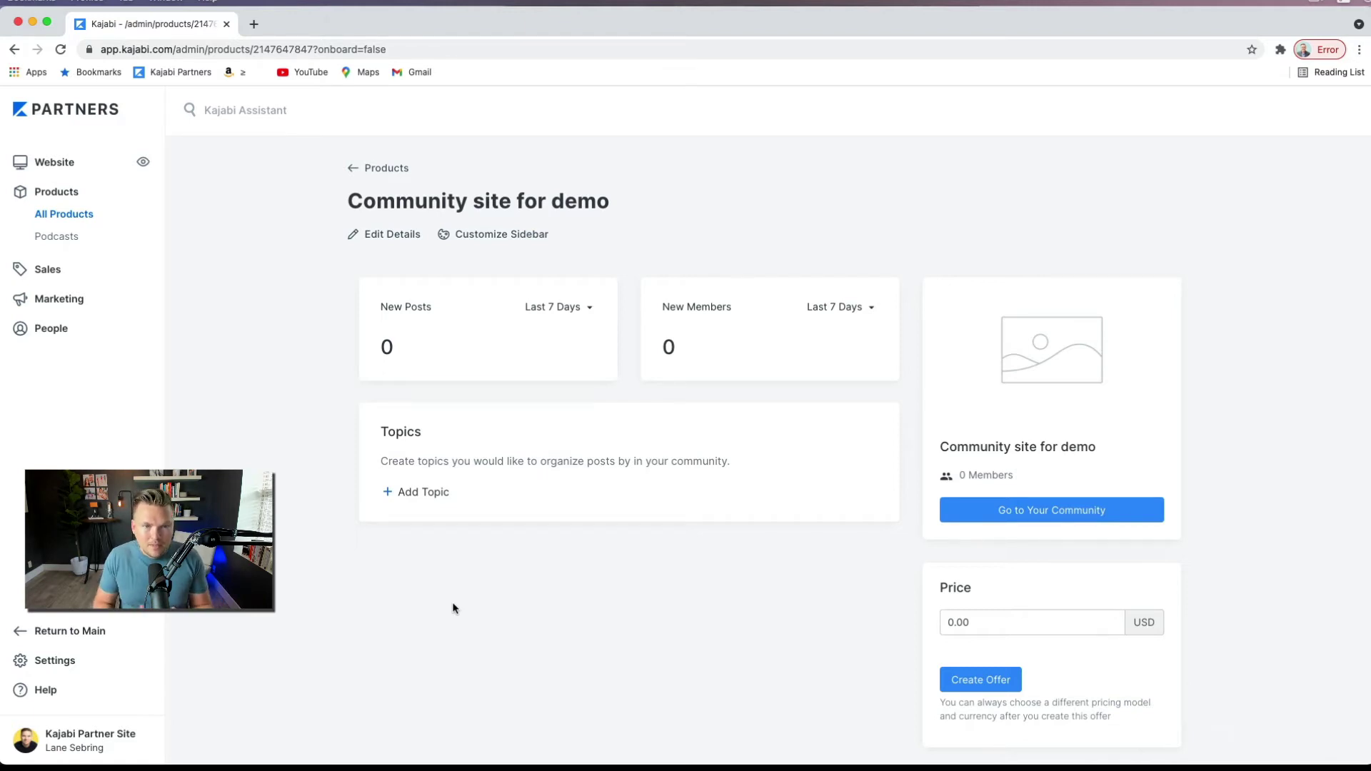
Add and save a community topic titled 'Share your wins!'.
click(404, 493)
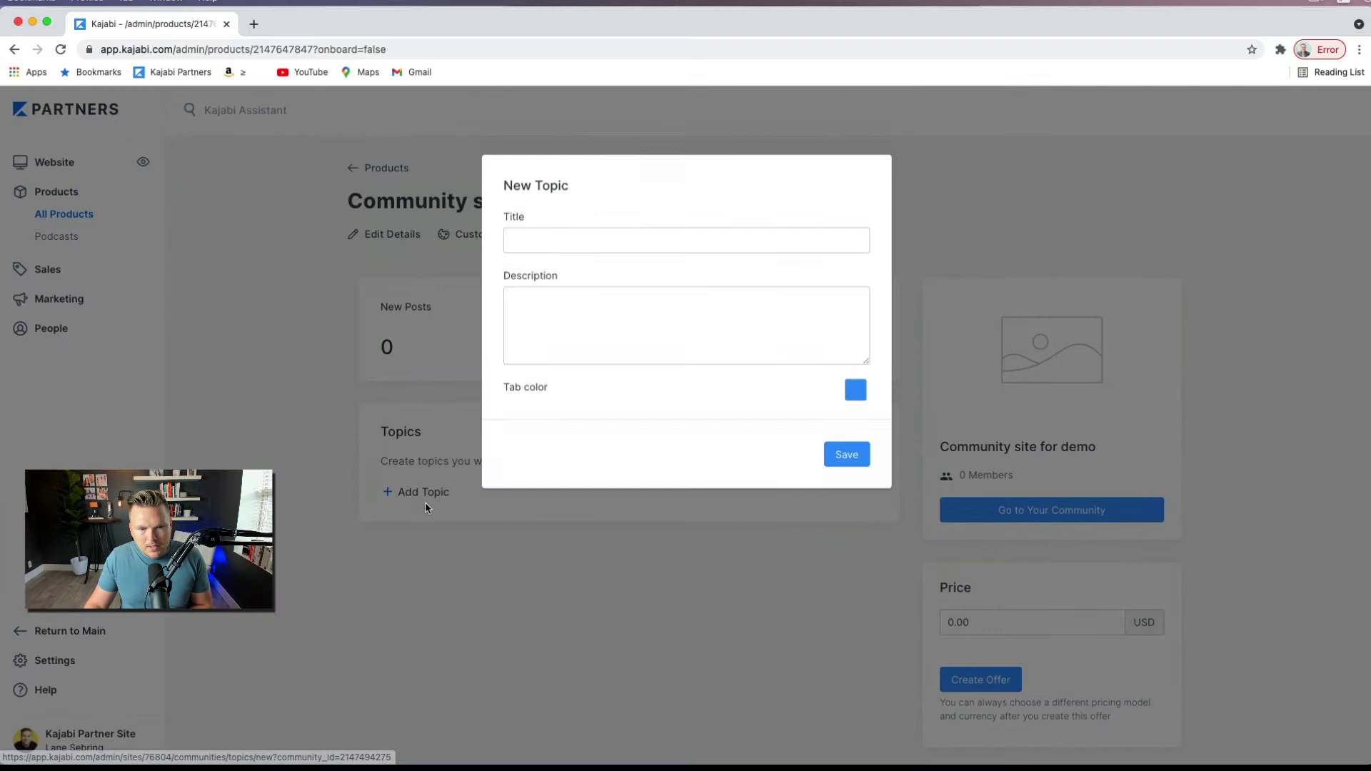
click(569, 248)
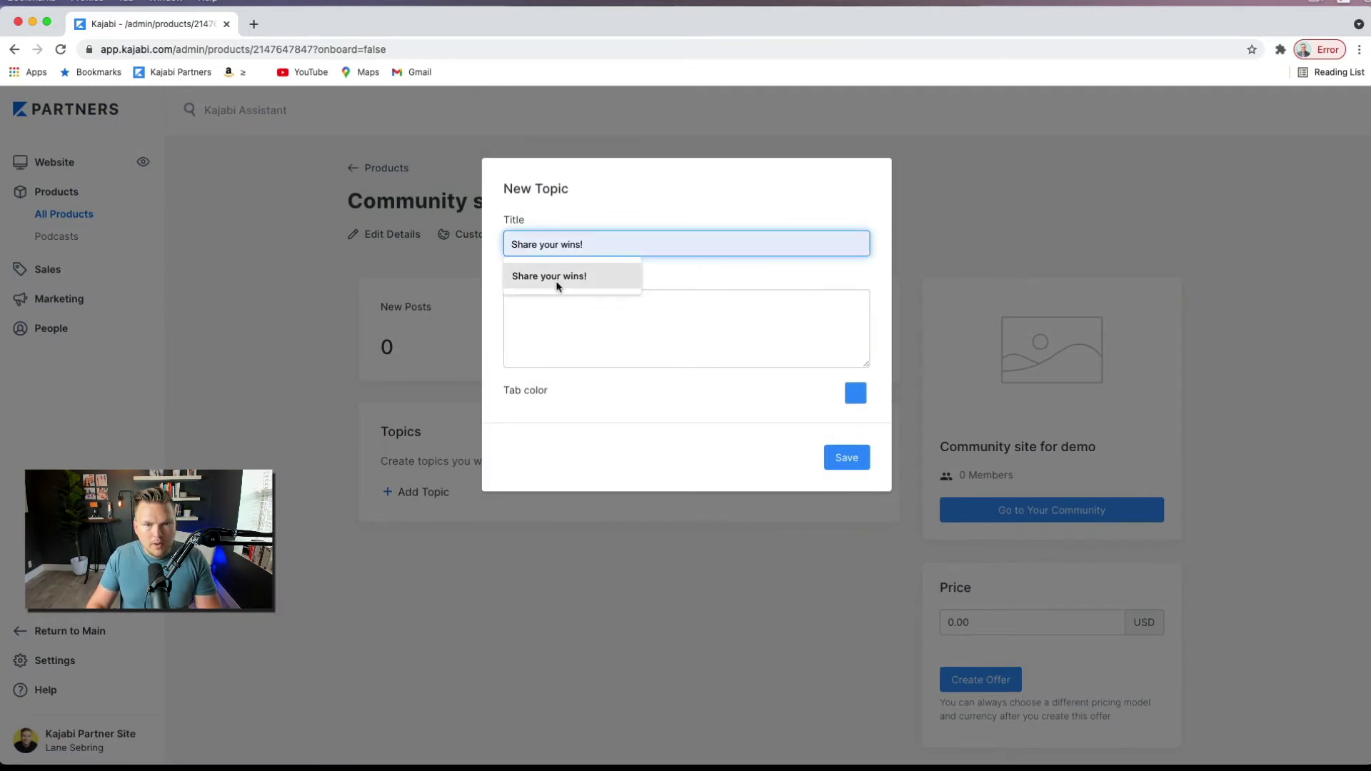
click(557, 278)
click(848, 460)
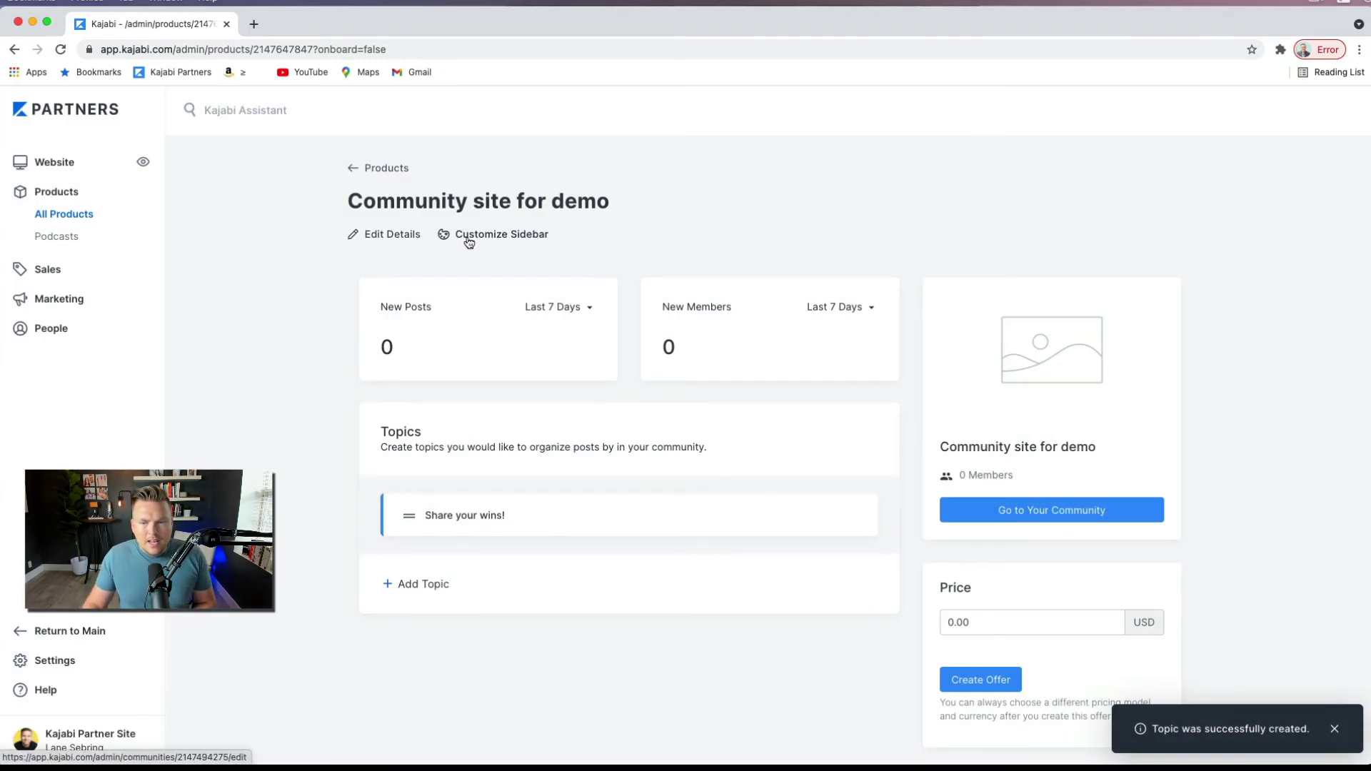
click(1025, 509)
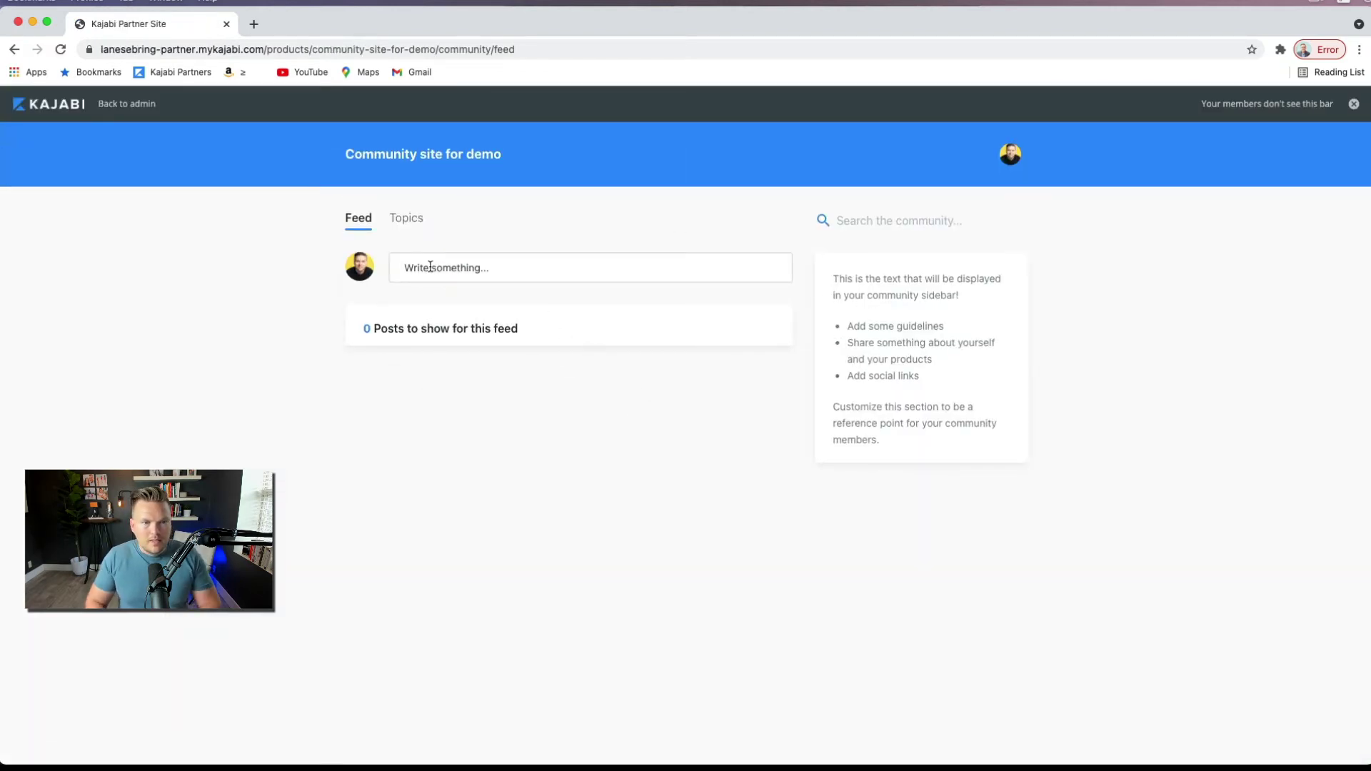
click(406, 219)
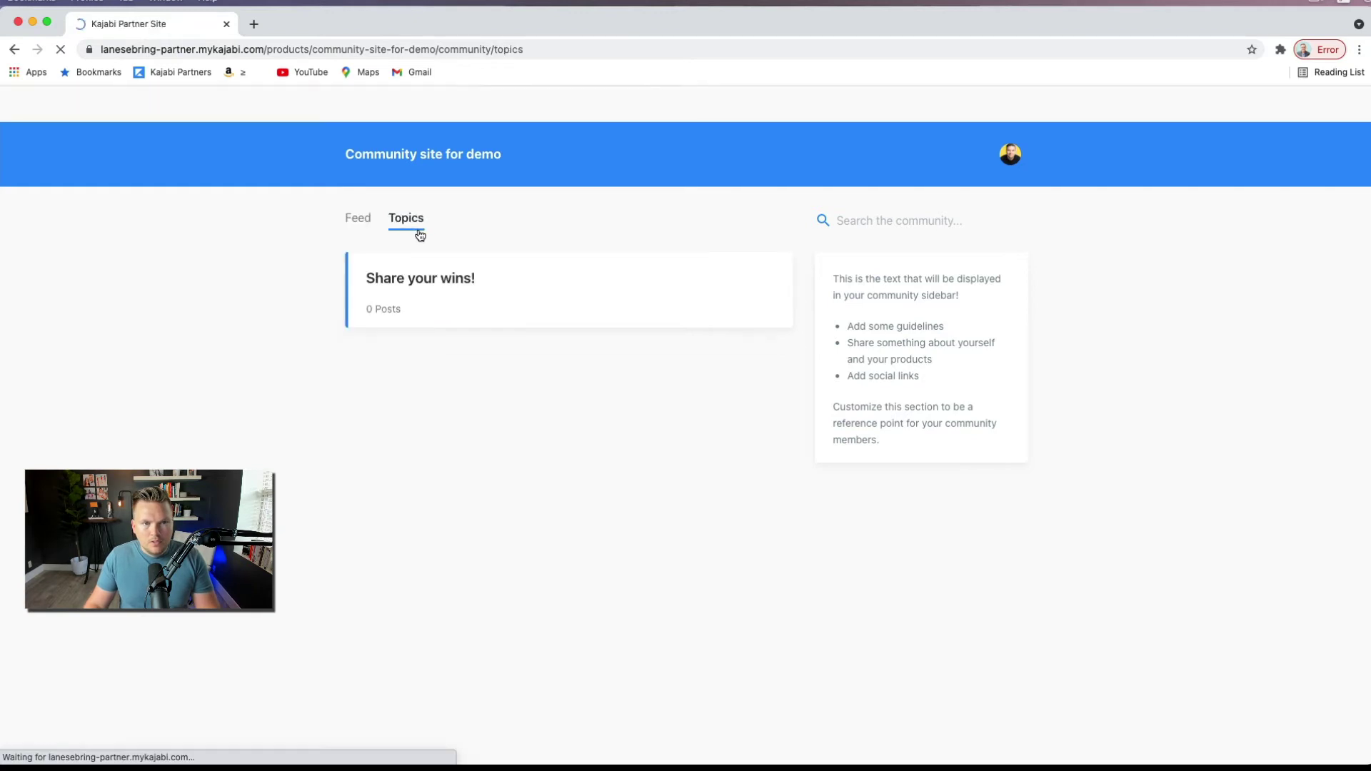
click(417, 283)
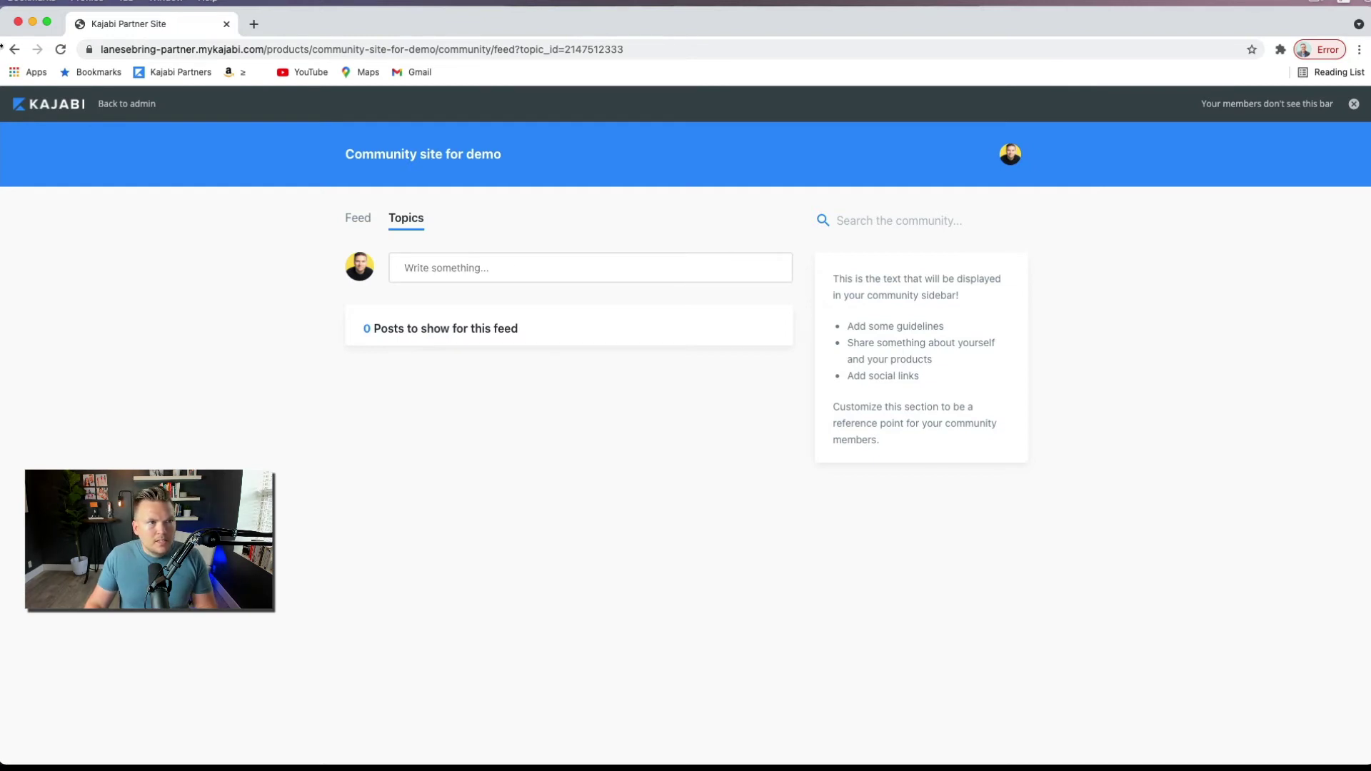
click(13, 50)
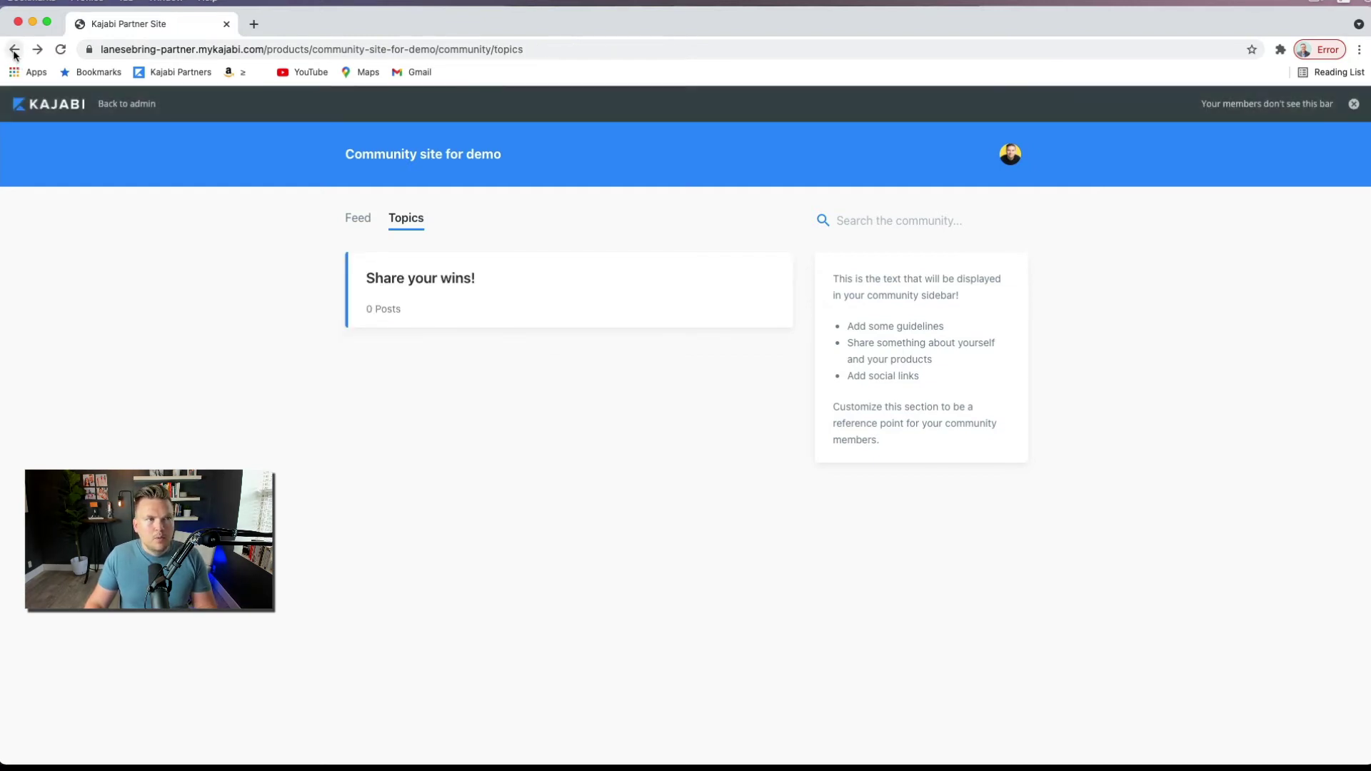
click(14, 50)
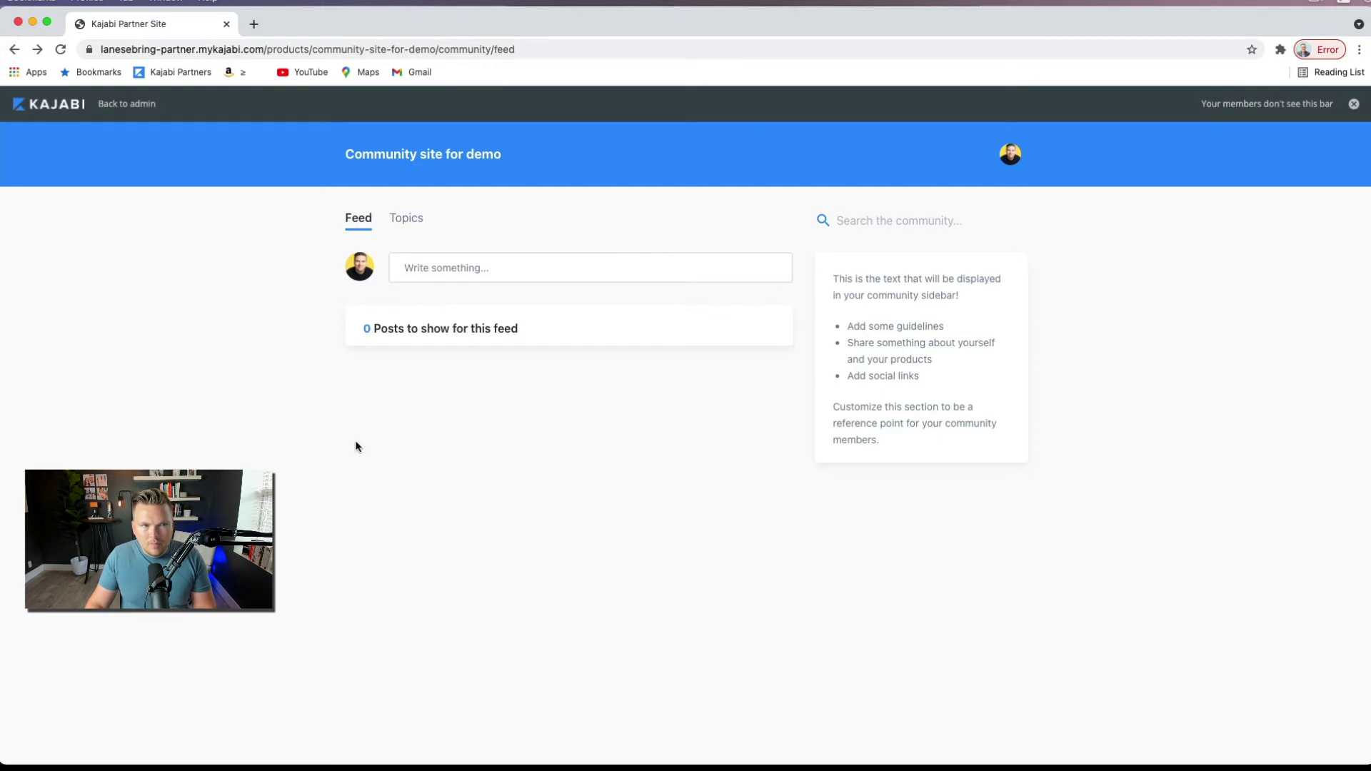
Go back to the Products list showing both the community and membership products.
click(14, 50)
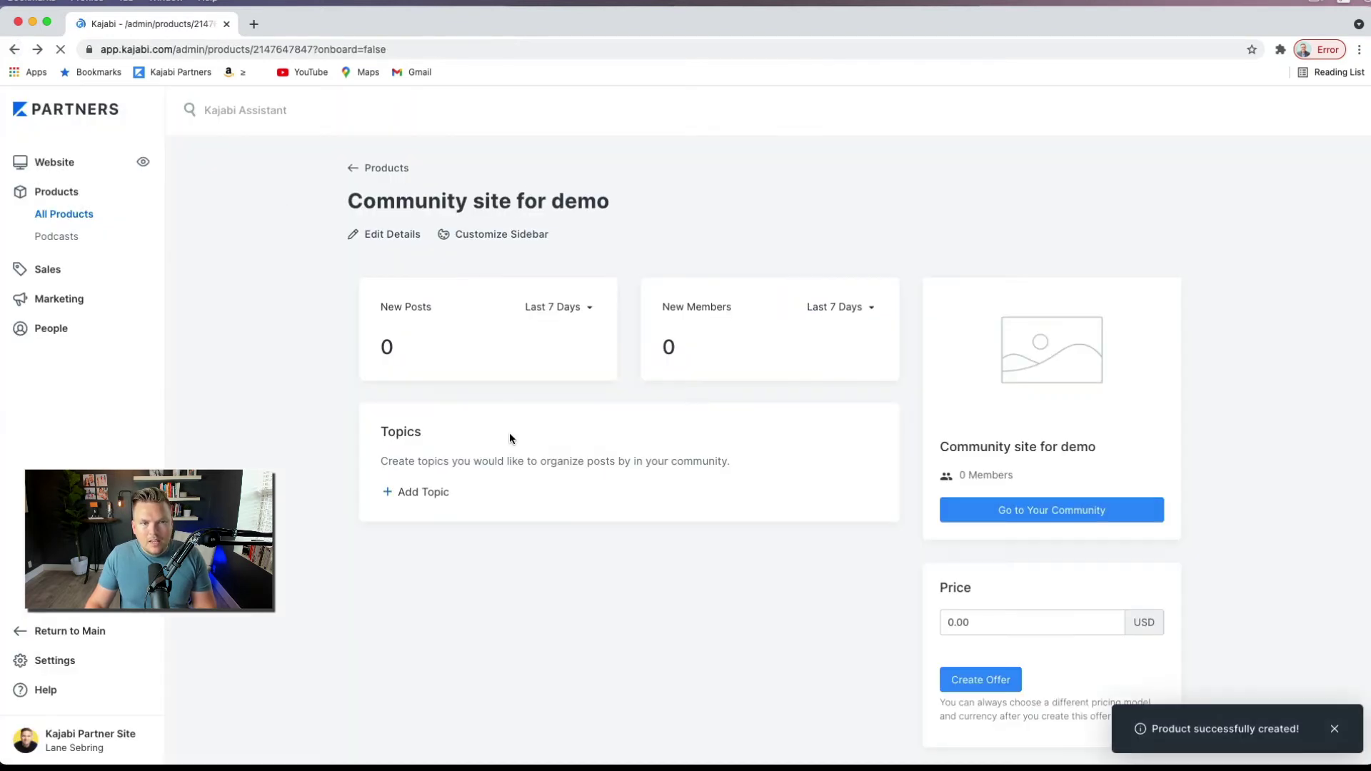
click(382, 167)
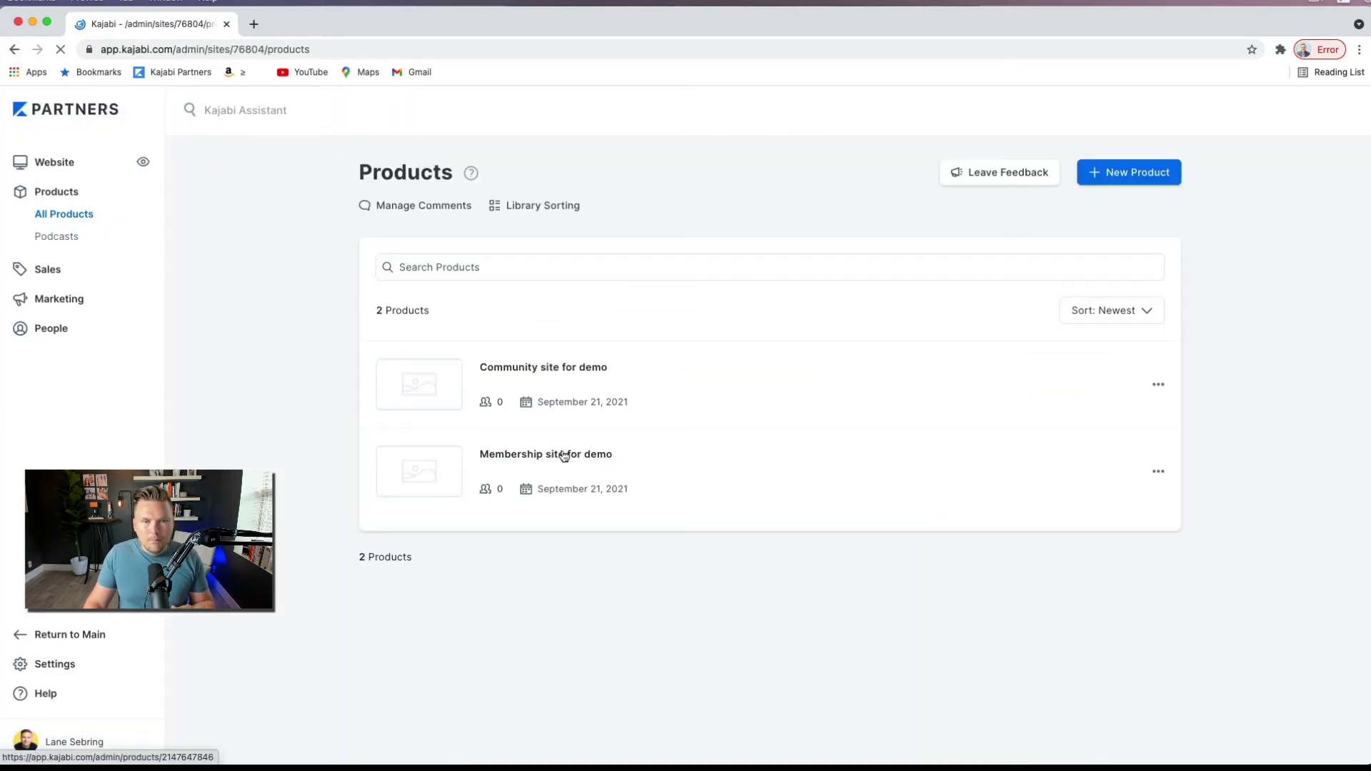